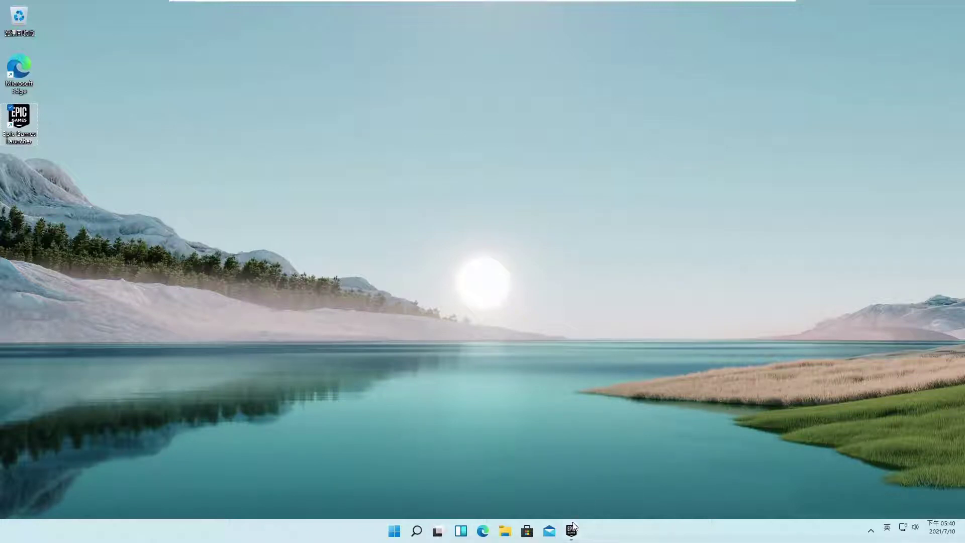
# Open the launcher's settings and look over the available interface languages without changing the selection.
pyautogui.click(595, 493)
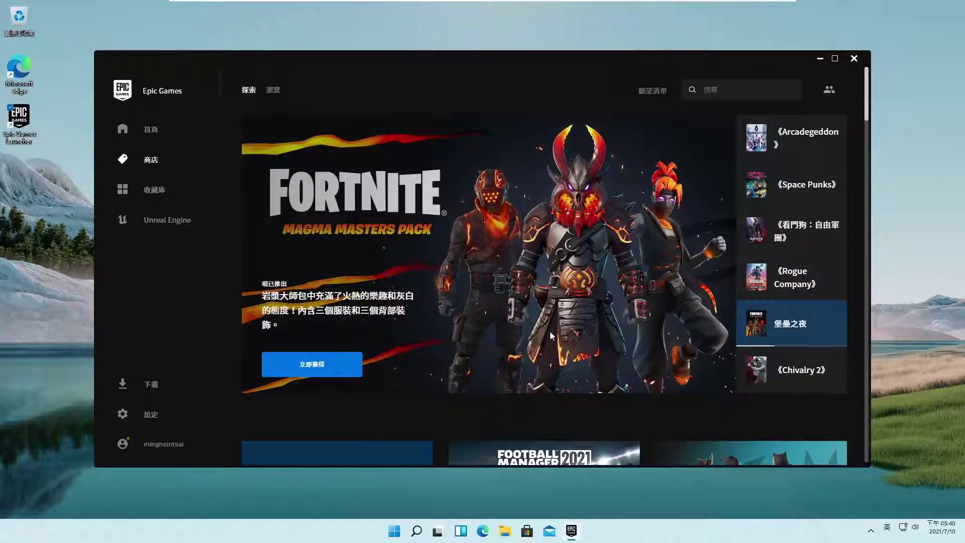
pyautogui.click(154, 422)
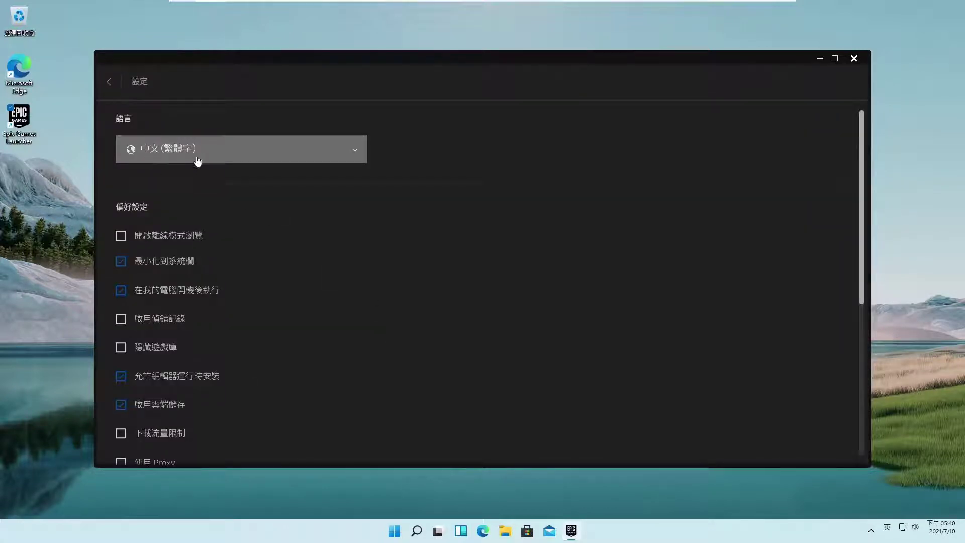
pyautogui.click(360, 155)
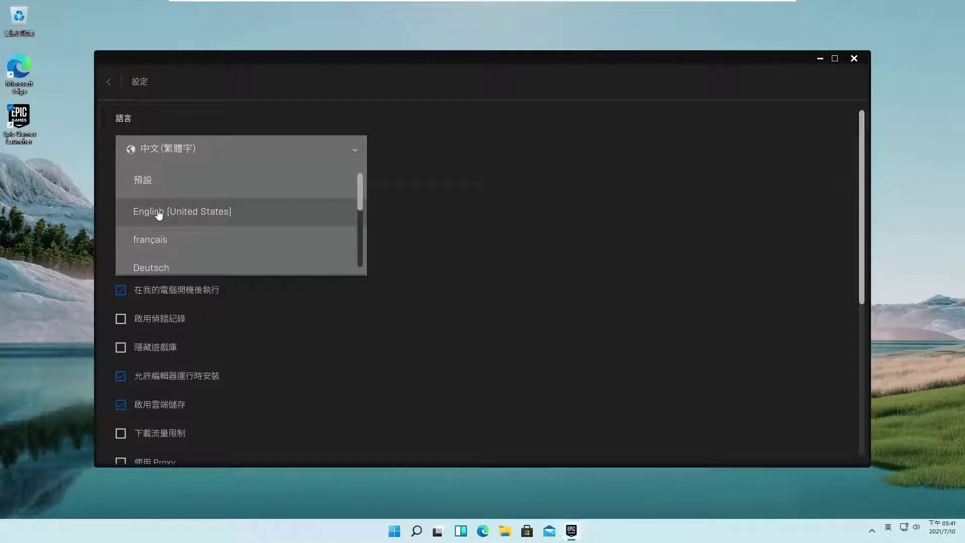
pyautogui.click(460, 208)
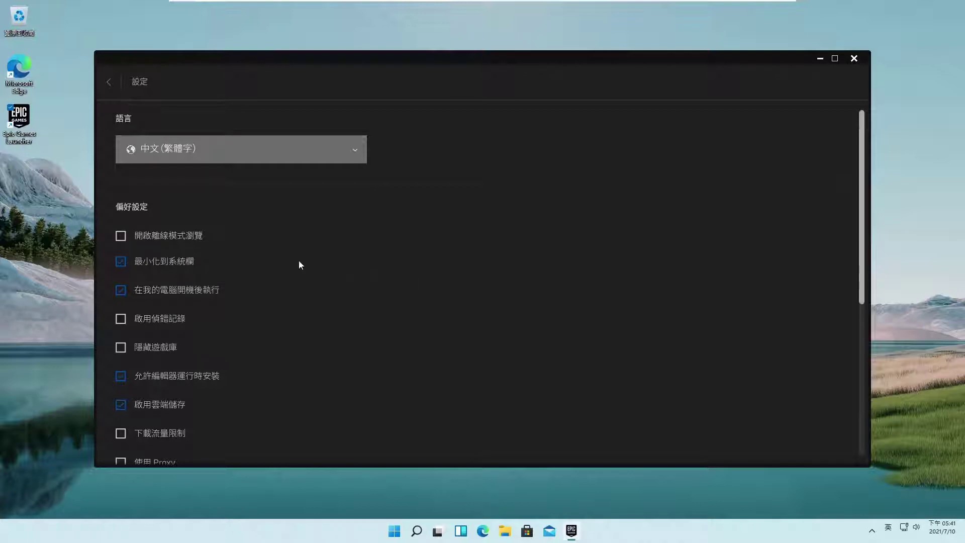
# Disable the free game notifications, the news and special offer notifications, and running the launcher at computer startup.
pyautogui.scroll(-1, 293, 280)
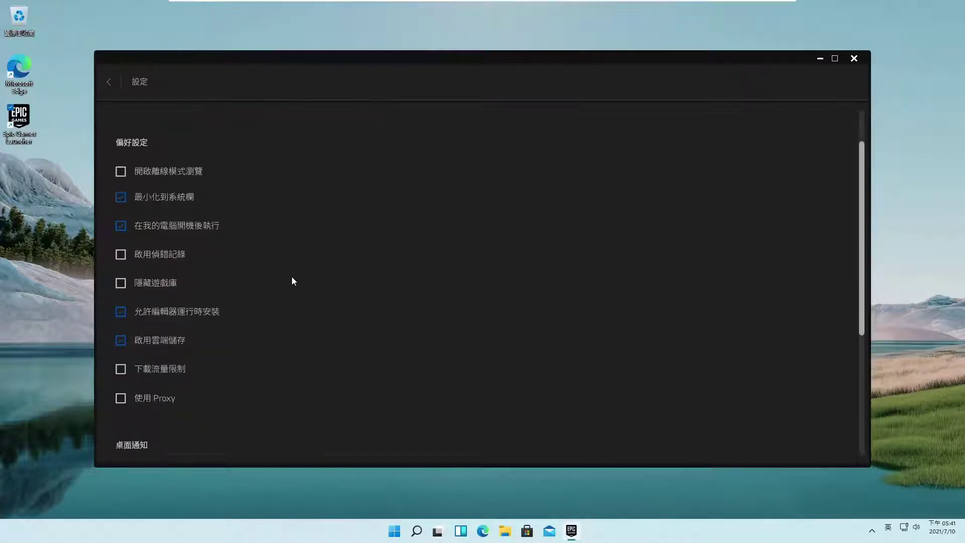
pyautogui.scroll(-3, 293, 280)
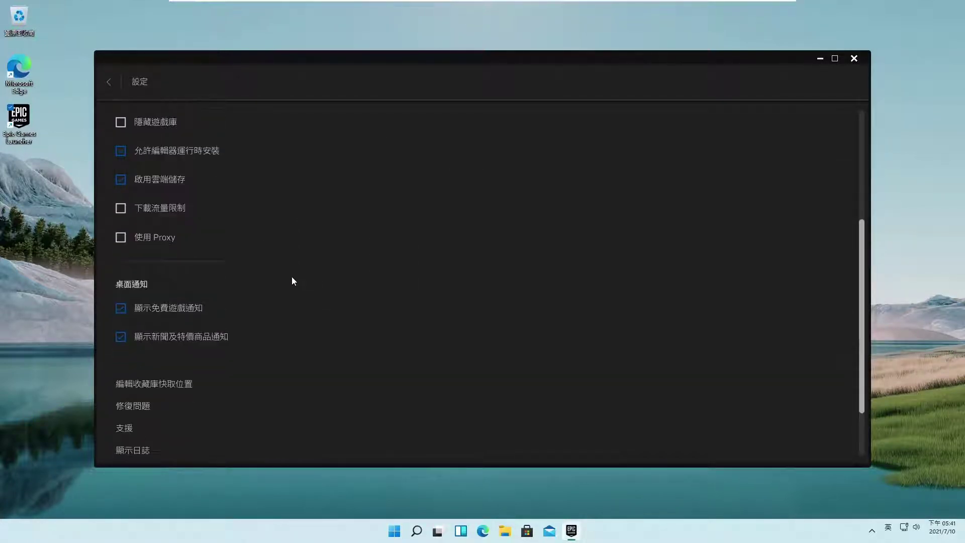
pyautogui.click(122, 309)
pyautogui.click(121, 338)
pyautogui.scroll(3, 443, 365)
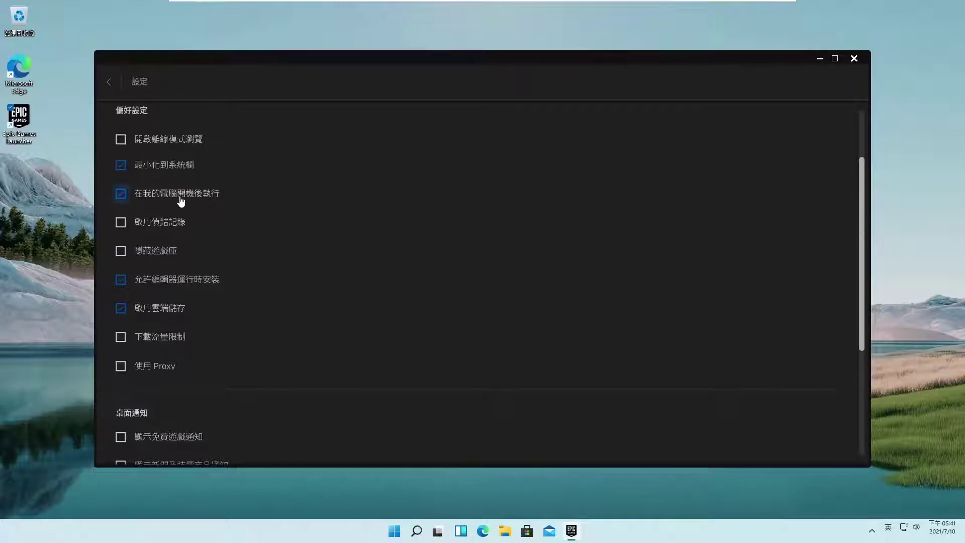
pyautogui.click(120, 200)
# Switch the launcher language to English (United States) and restart the launcher immediately to apply it.
pyautogui.scroll(2, 341, 246)
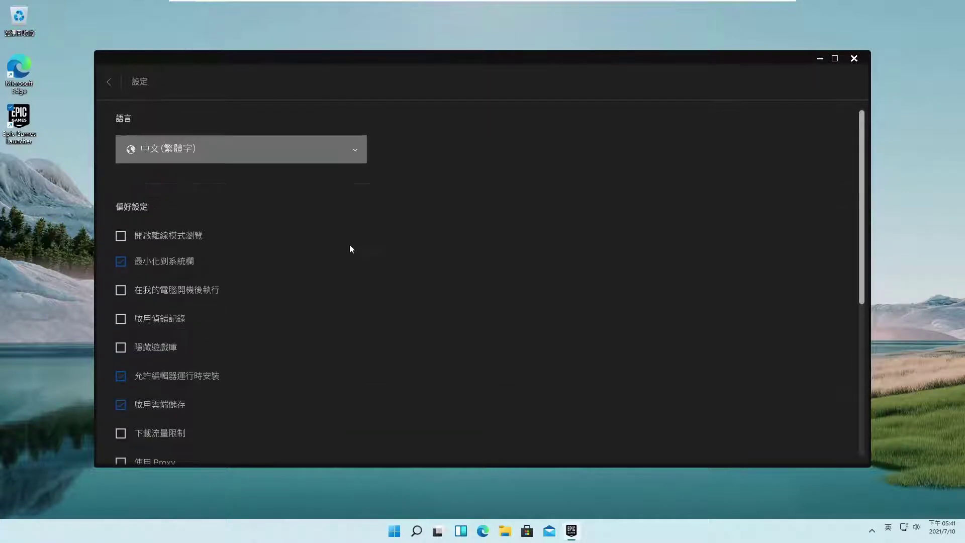
pyautogui.click(355, 156)
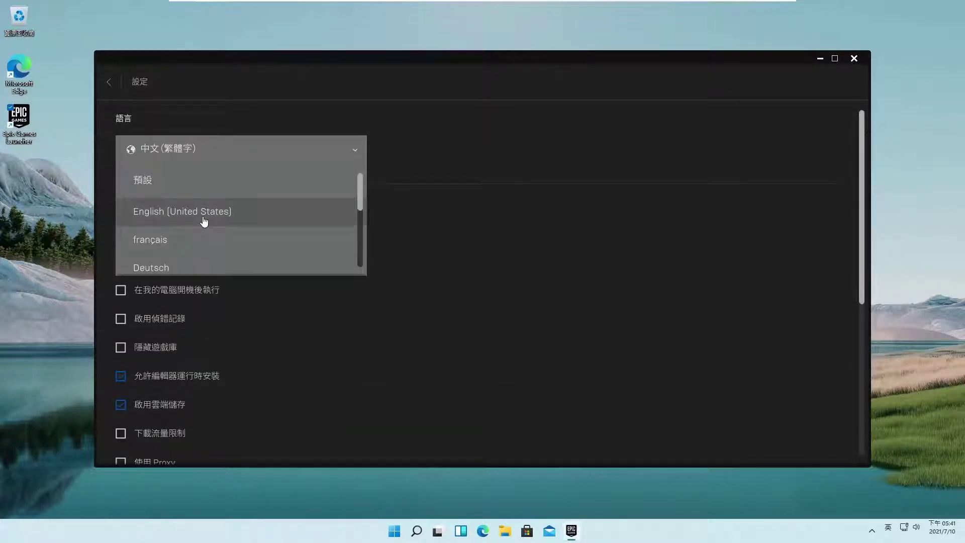
pyautogui.click(138, 216)
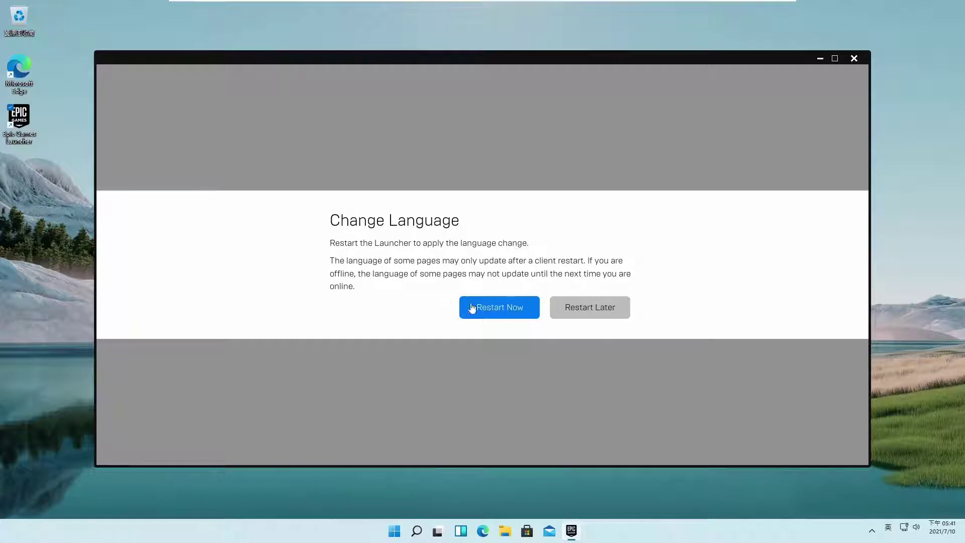
pyautogui.click(495, 314)
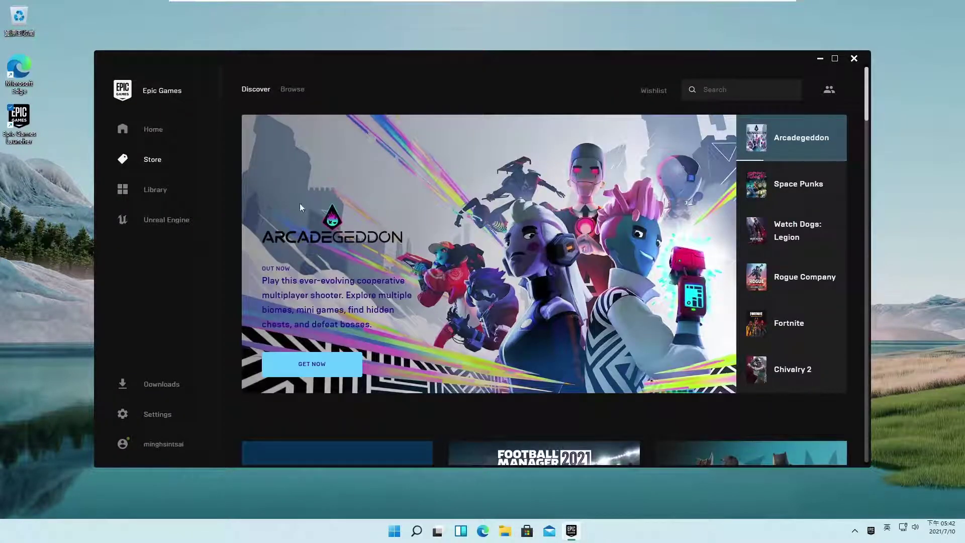
# Go to the Unreal Engine library through the engine installation and cancel the install location prompt for version 4.26.2.
pyautogui.click(160, 227)
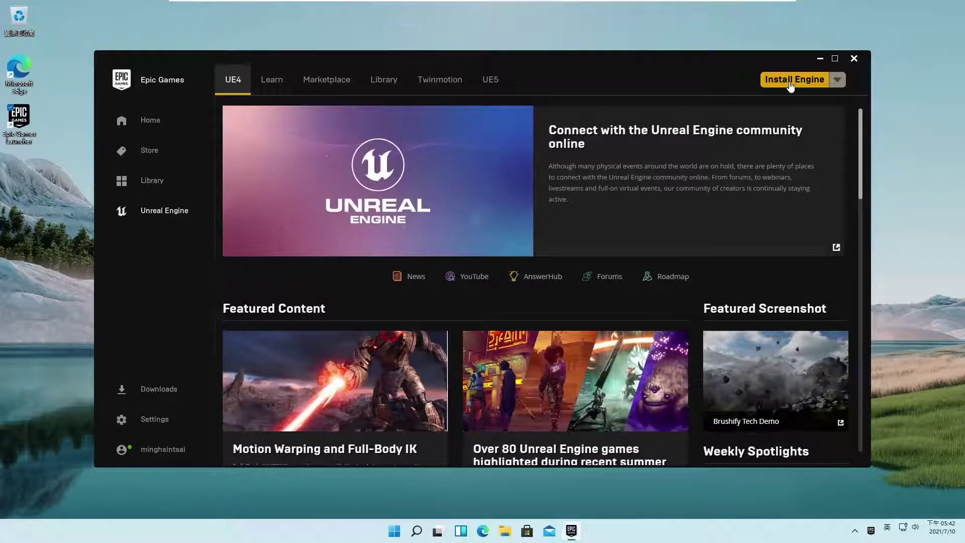
pyautogui.click(791, 81)
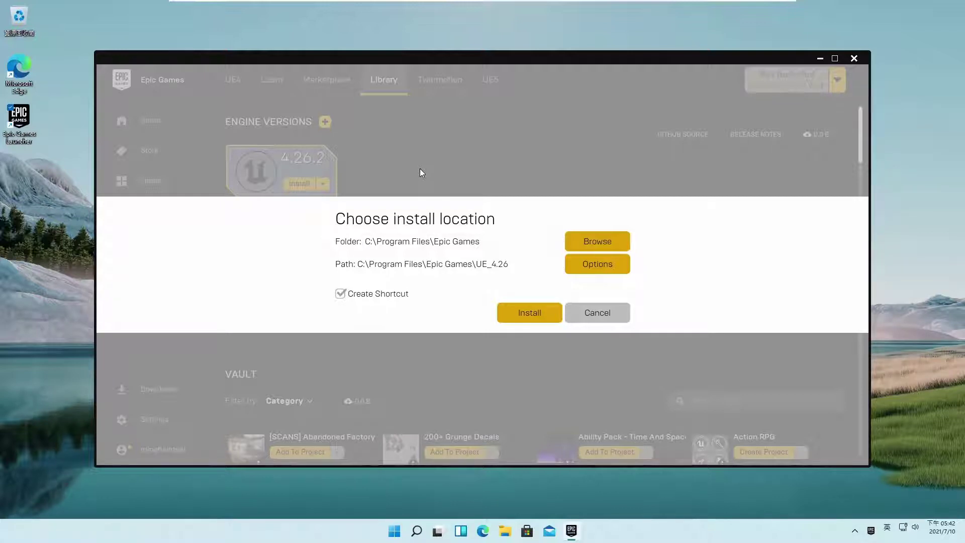
pyautogui.click(610, 320)
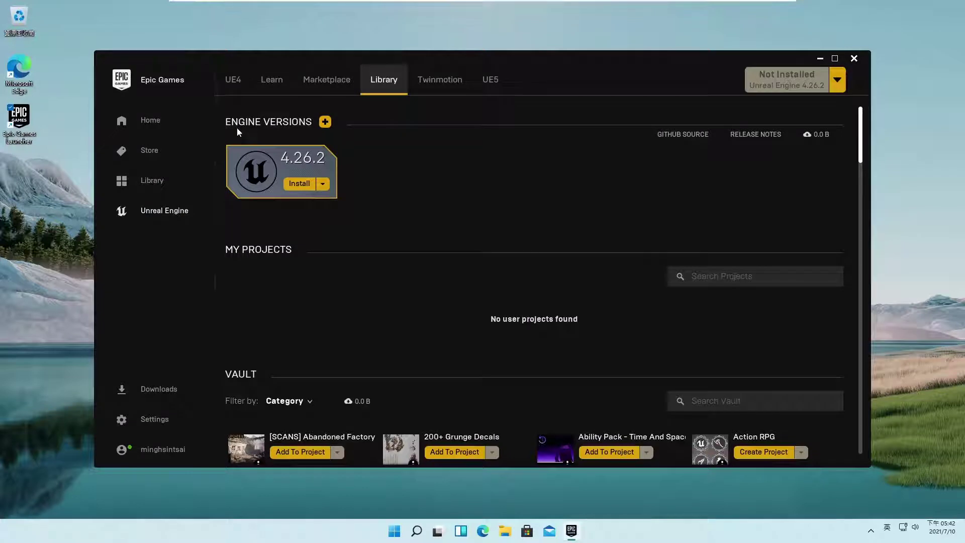
# Add a new engine version slot to the library and set it to 5.0.0 Early Access 2.
pyautogui.moveTo(237, 128)
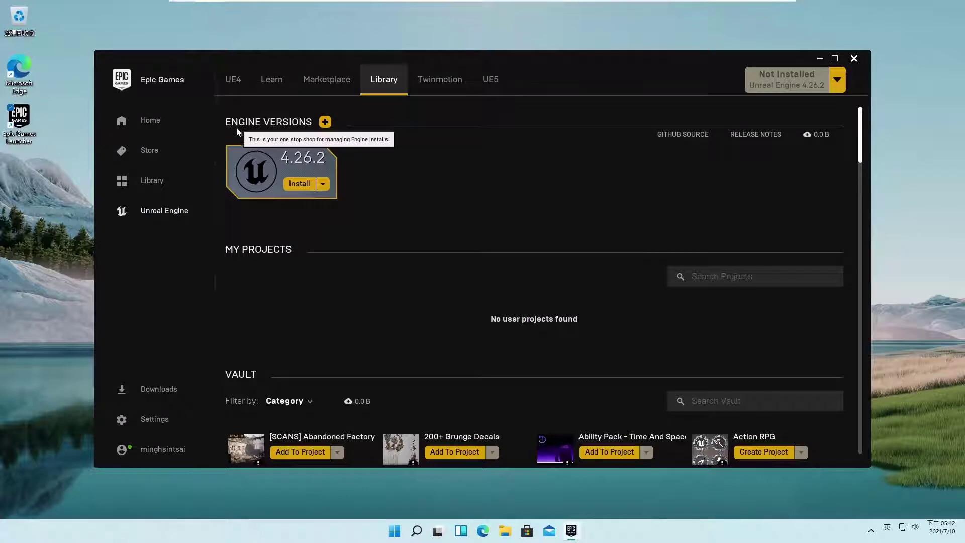
pyautogui.click(325, 124)
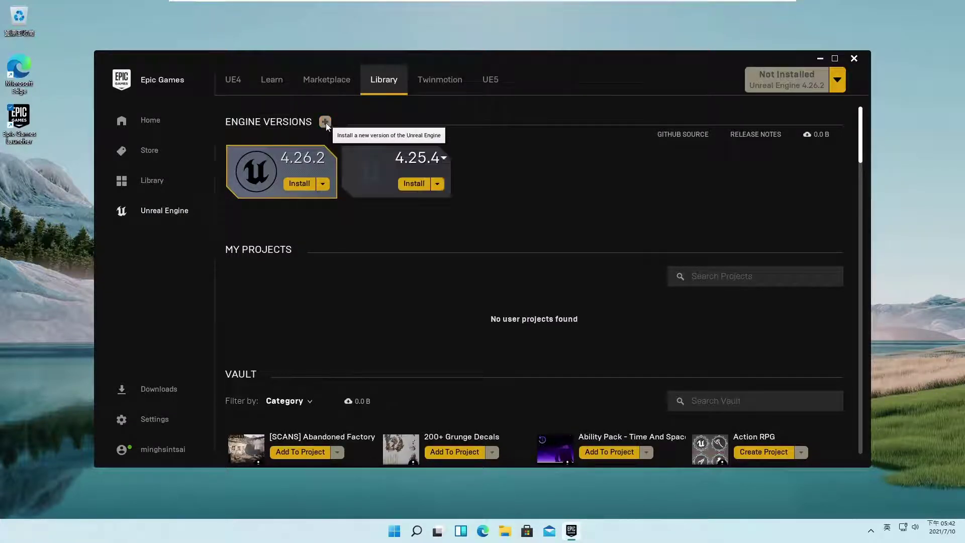
pyautogui.click(443, 160)
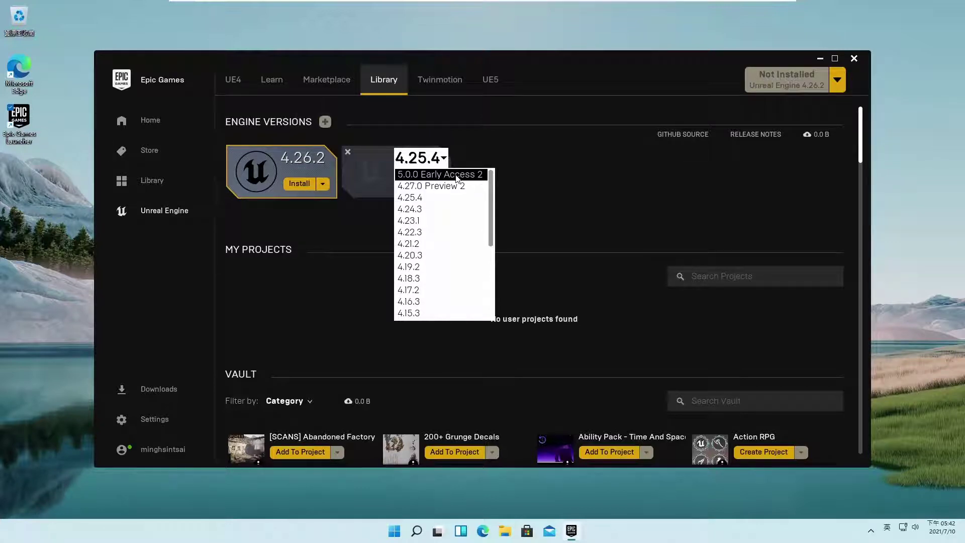
pyautogui.click(457, 178)
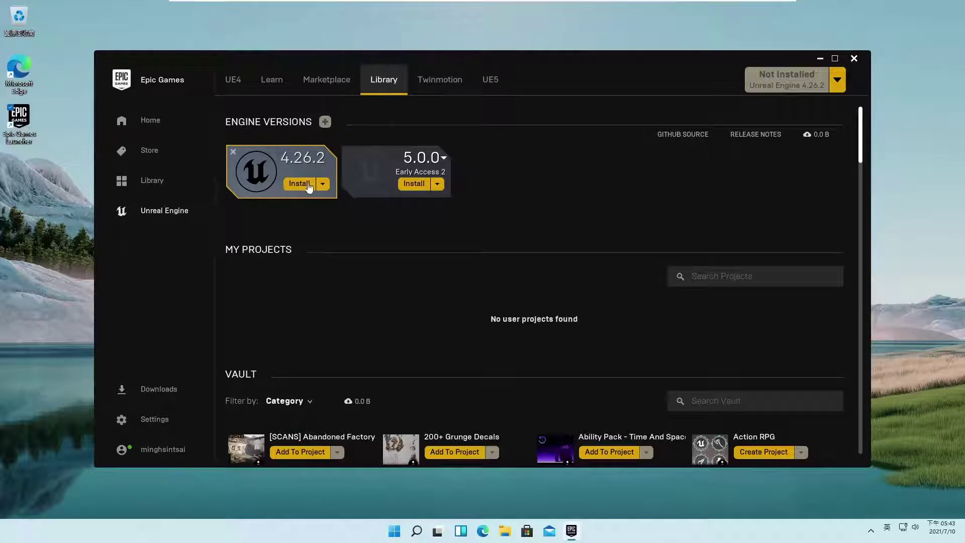
# Begin installing 5.0.0 Early Access 2 and choose a newly created "Epic Games" folder on the D: drive as its location.
pyautogui.click(413, 184)
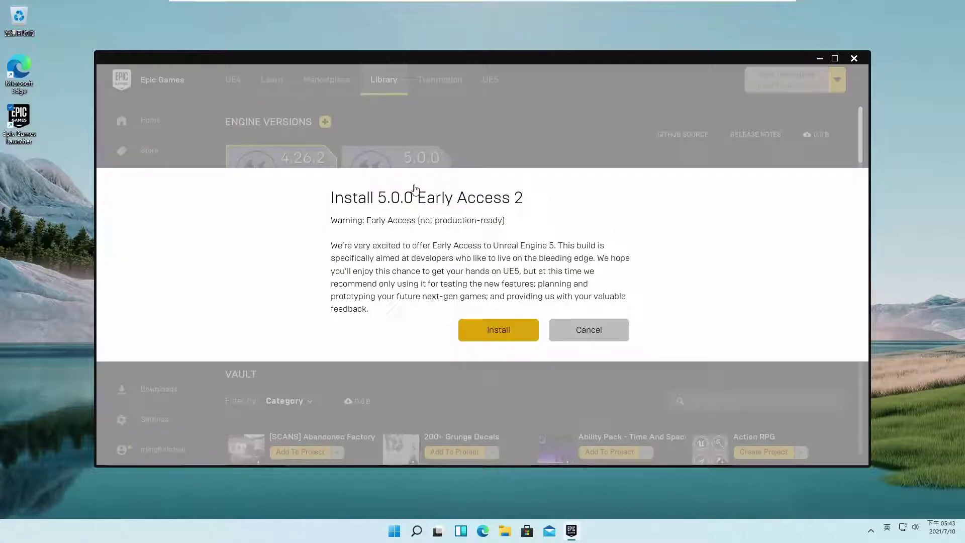
pyautogui.click(498, 332)
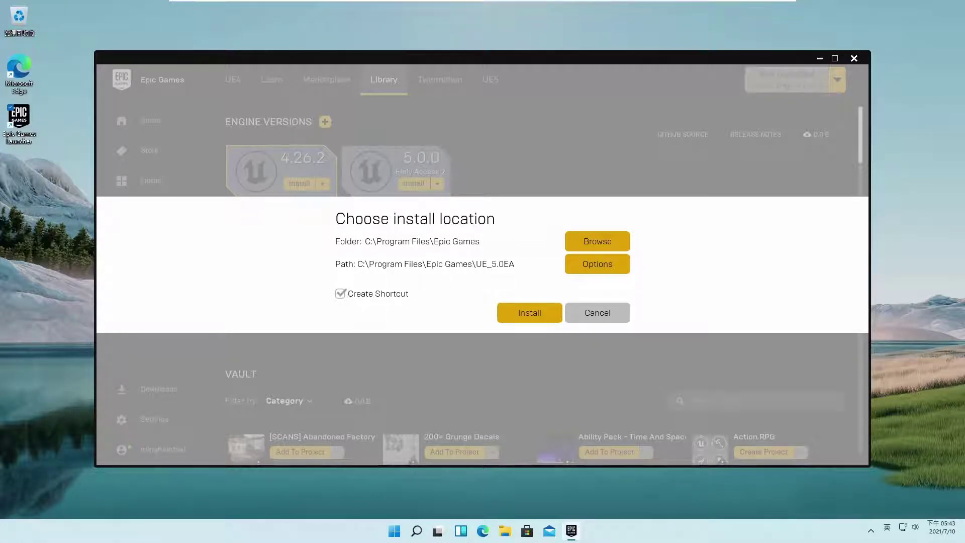
pyautogui.click(612, 248)
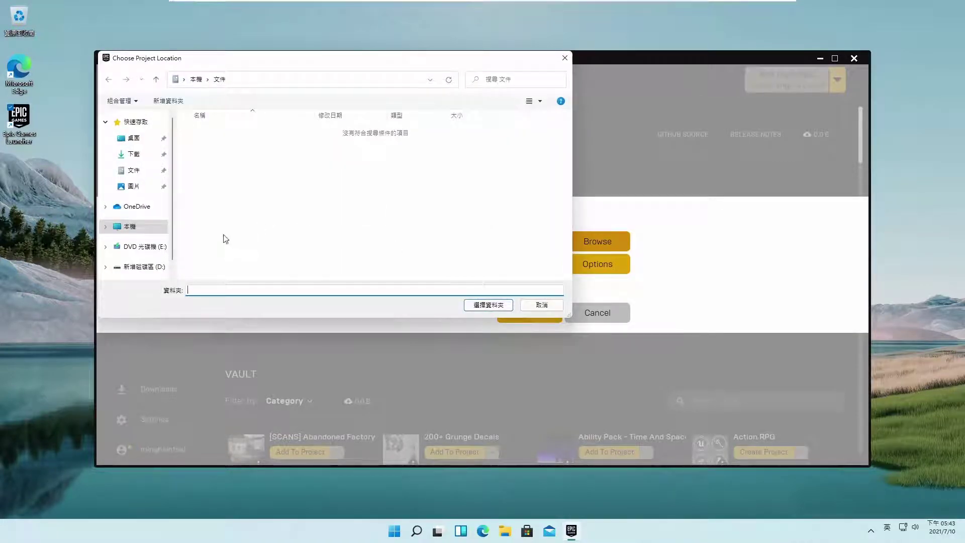
pyautogui.click(129, 271)
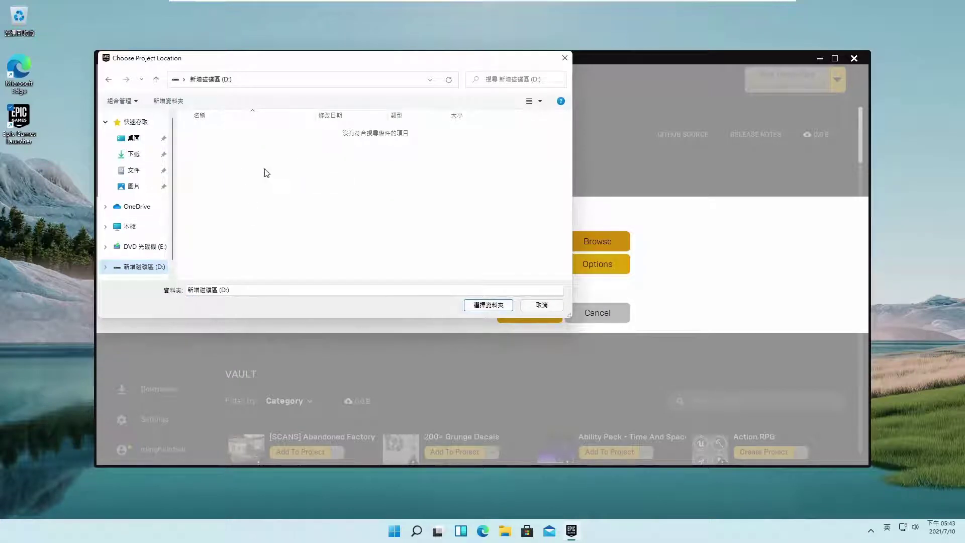
pyautogui.click(168, 102)
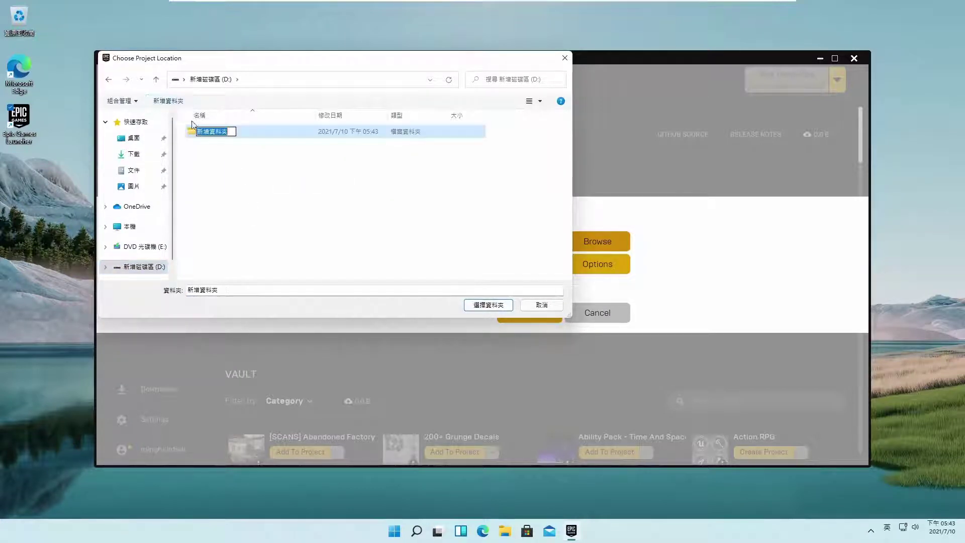
pyautogui.write('Epic Games')
pyautogui.press('Return')
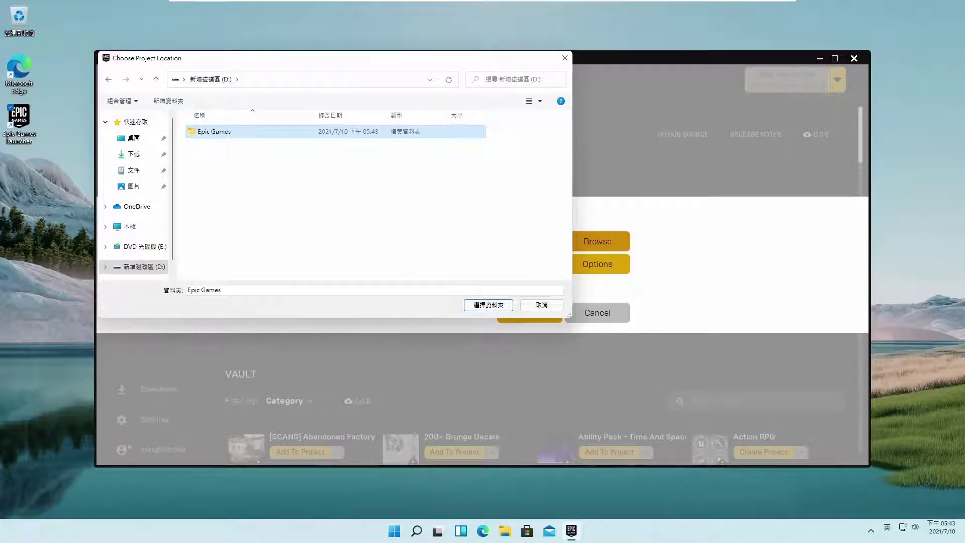
pyautogui.click(475, 308)
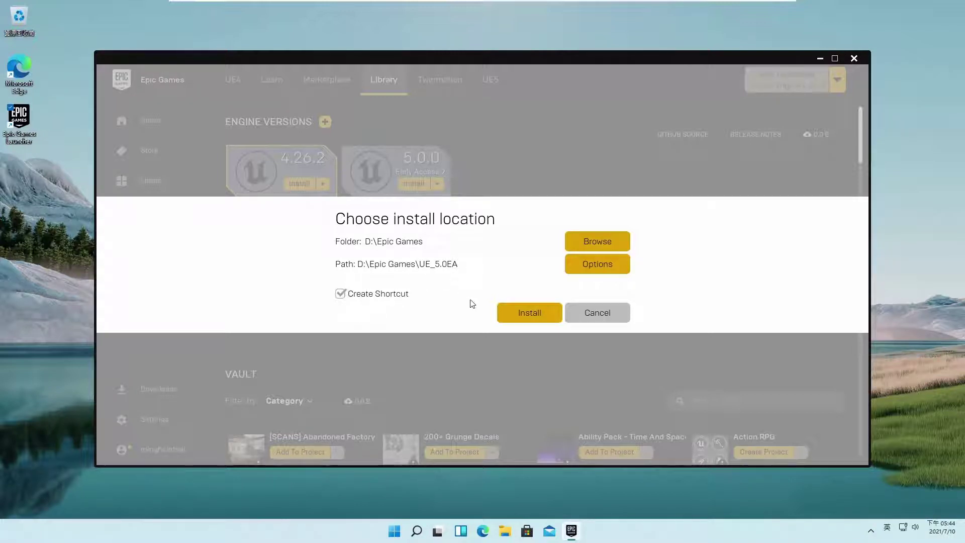
# Exclude the Android, IOS and Linux target platforms in the installation options, apply them, and start the engine installation.
pyautogui.click(597, 267)
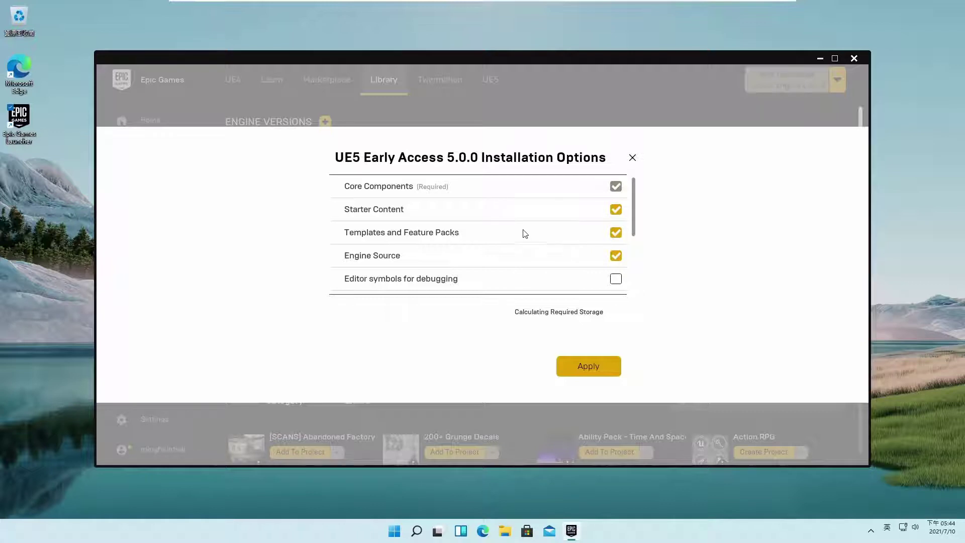
pyautogui.scroll(-3, 523, 234)
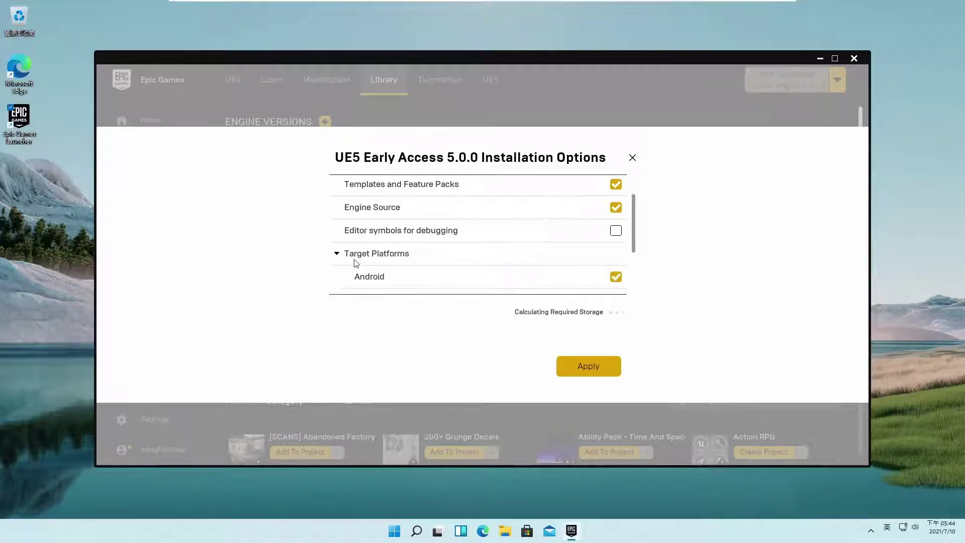
pyautogui.scroll(-1, 424, 257)
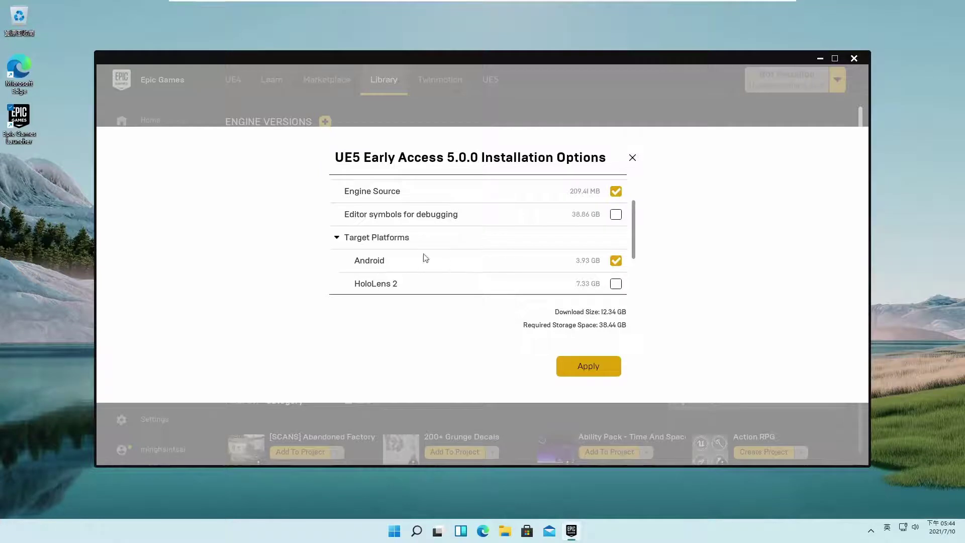
pyautogui.scroll(-2, 404, 256)
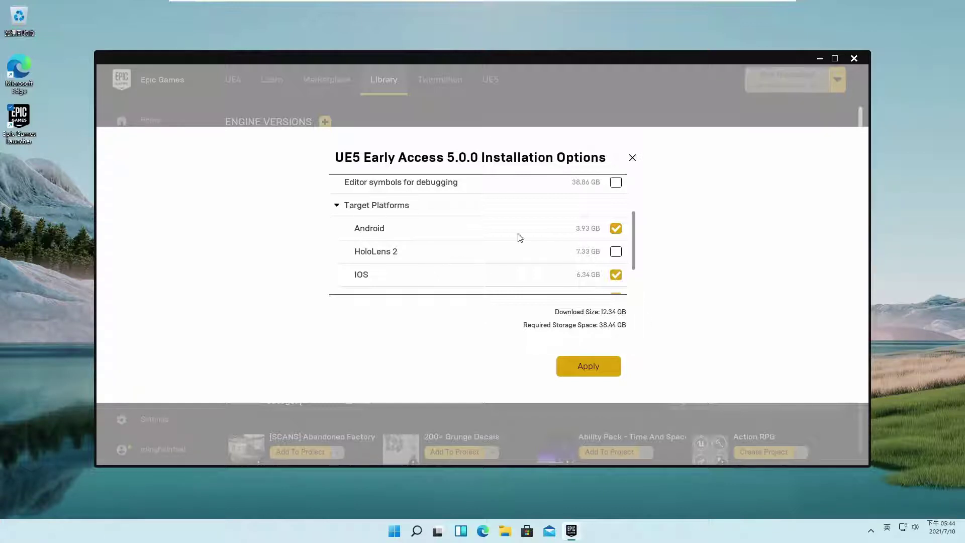
pyautogui.click(616, 228)
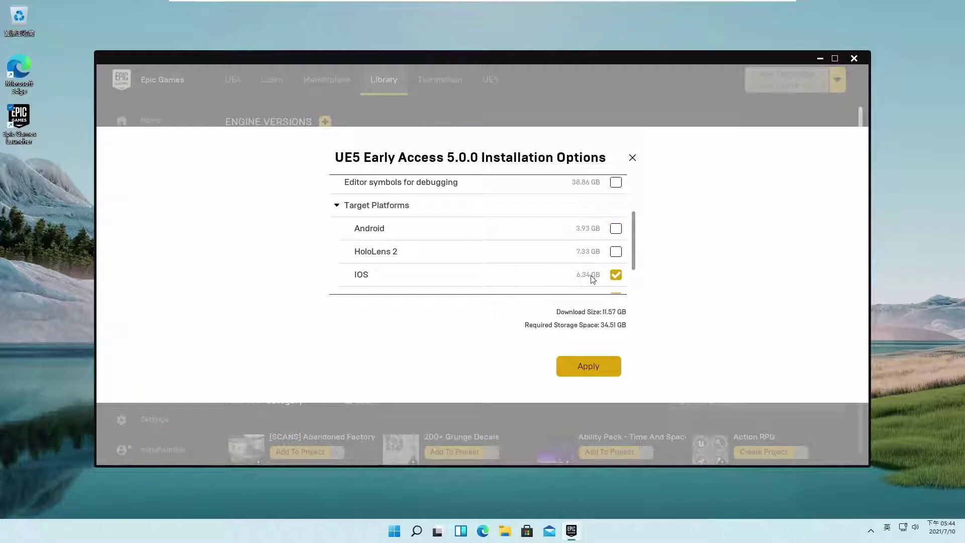
pyautogui.click(616, 274)
pyautogui.scroll(-1, 487, 241)
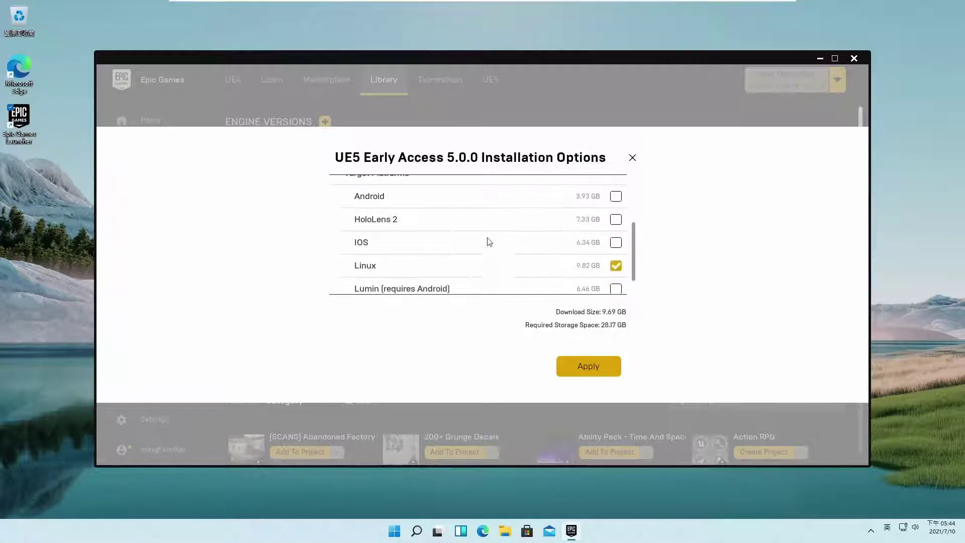
pyautogui.click(615, 266)
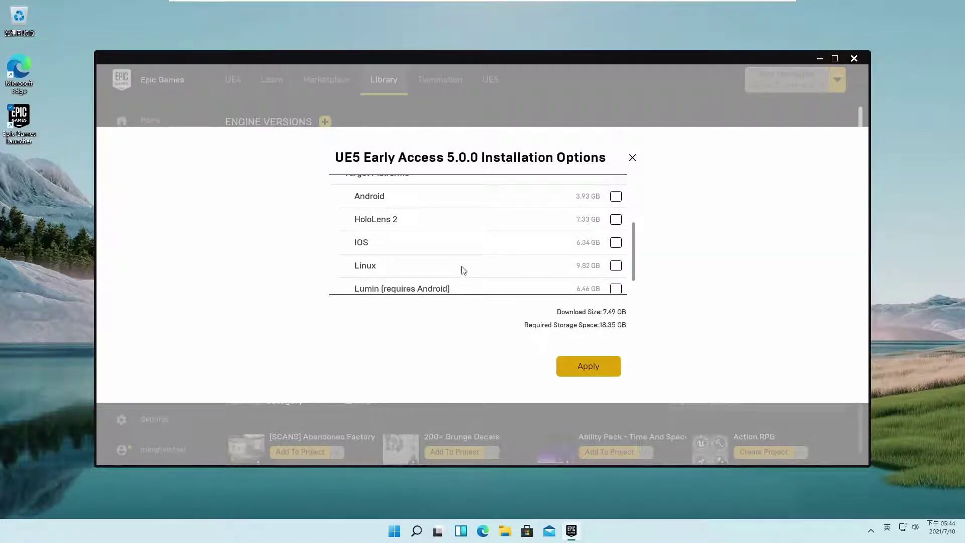
pyautogui.scroll(-1, 454, 261)
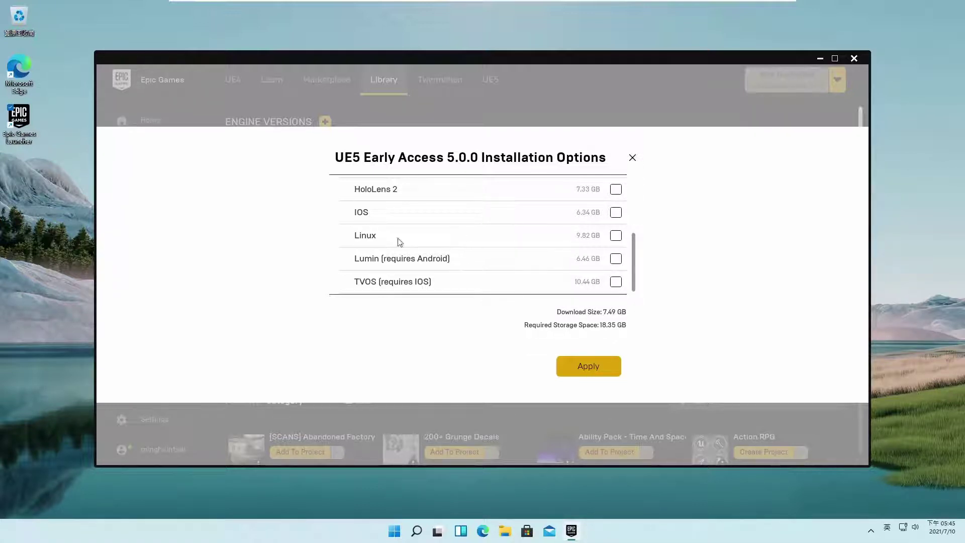
pyautogui.click(584, 374)
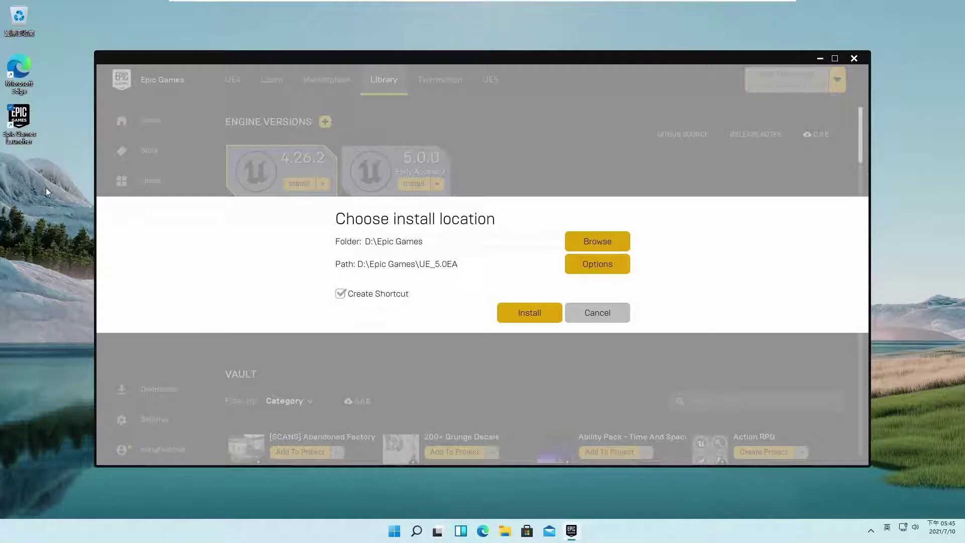
pyautogui.click(523, 316)
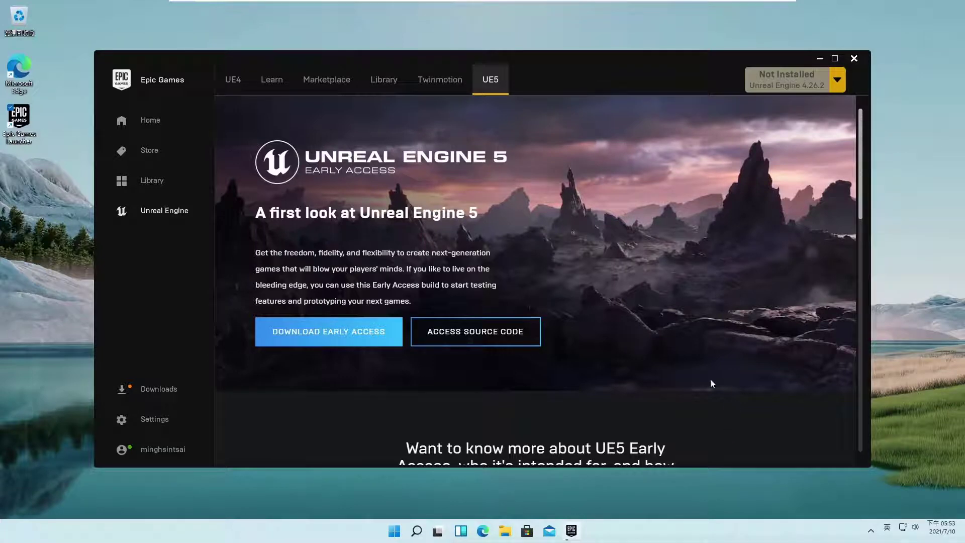
# Find the Valley of the Ancient sample on the UE5 page and begin creating a project from it.
pyautogui.scroll(-3, 701, 323)
pyautogui.scroll(-7, 701, 324)
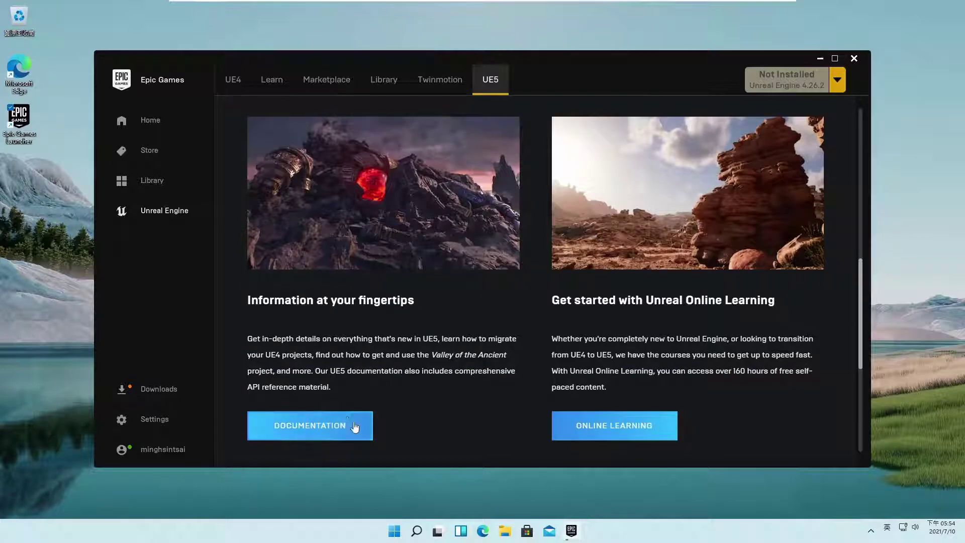
pyautogui.scroll(-5, 707, 312)
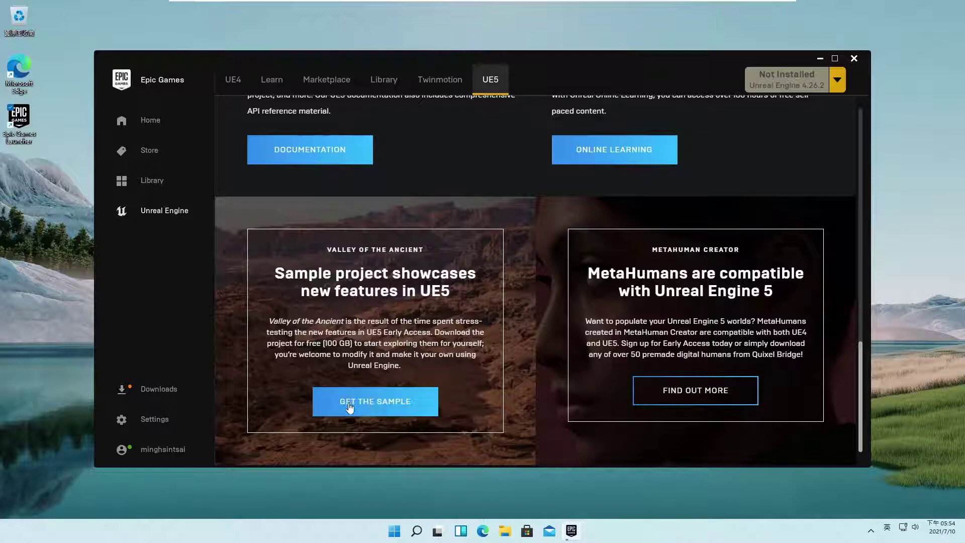
pyautogui.click(382, 403)
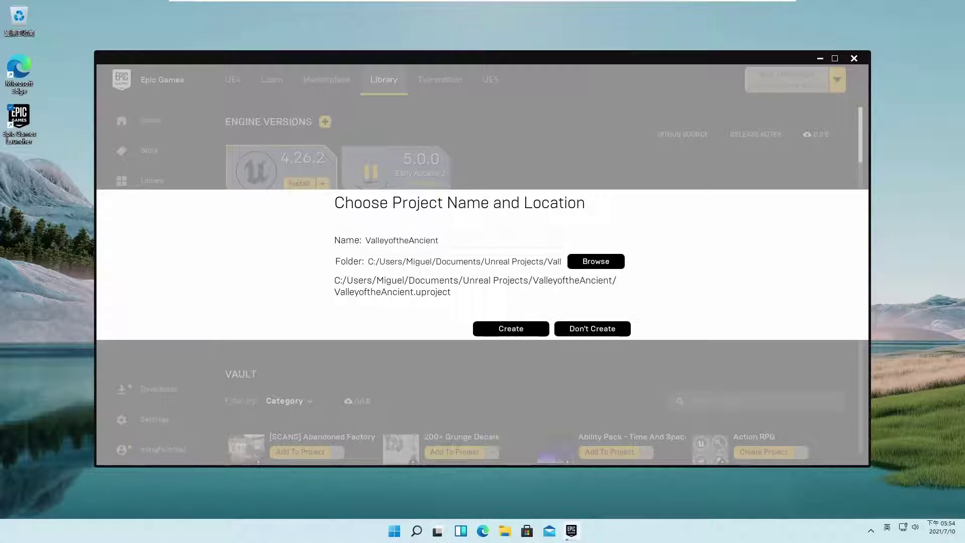
# Create the ValleyoftheAncient project in a new "UE5 Projects" folder at the root of the D: drive.
pyautogui.click(592, 269)
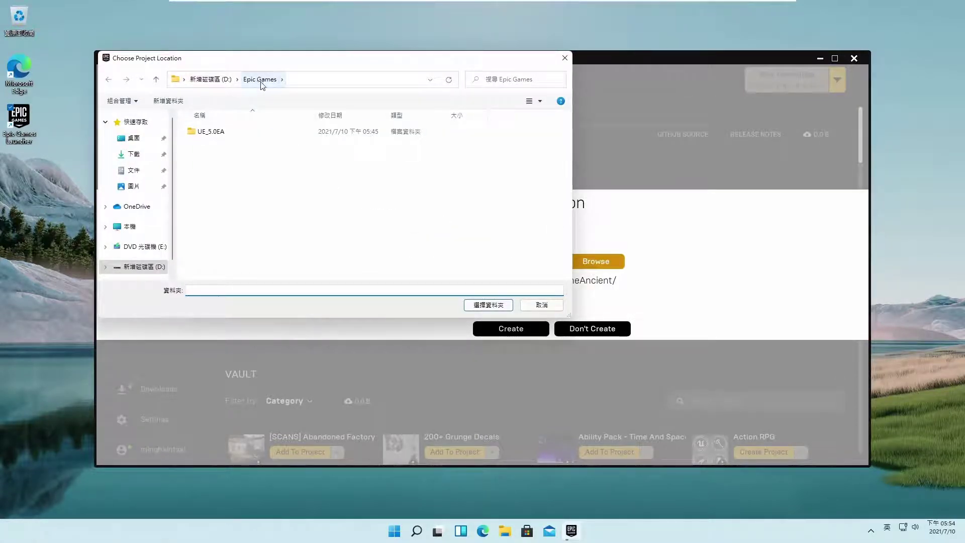
pyautogui.click(211, 81)
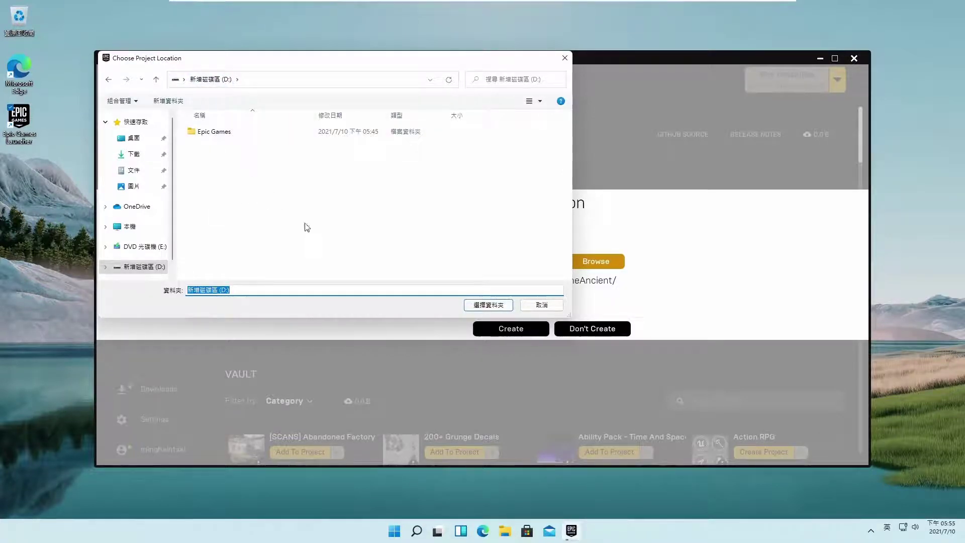
pyautogui.click(179, 101)
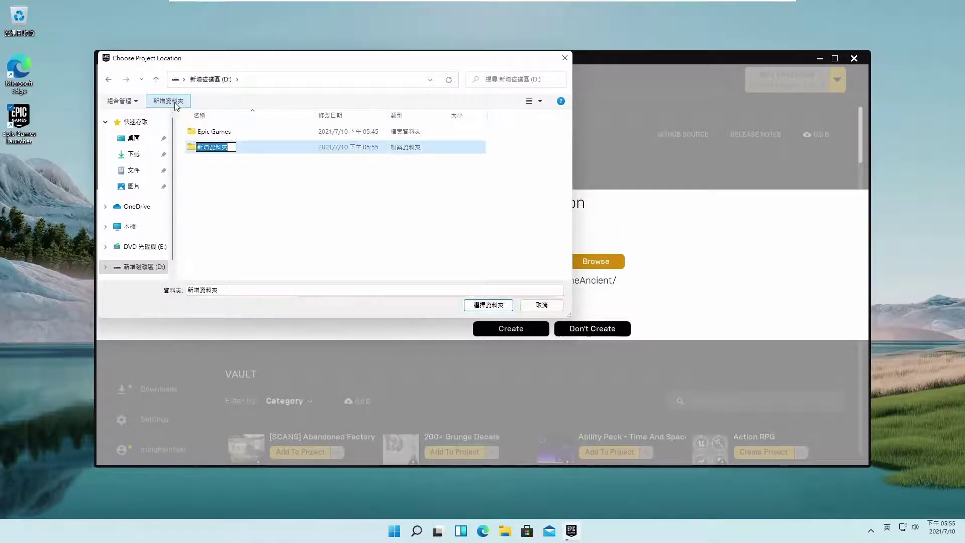
pyautogui.write('UE')
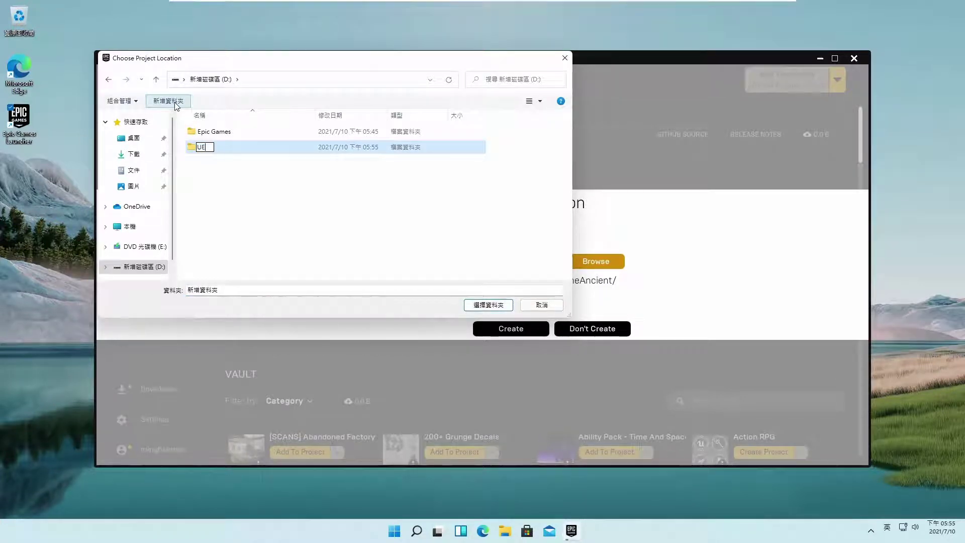
pyautogui.write('5 P')
pyautogui.write('rojects')
pyautogui.press('Return')
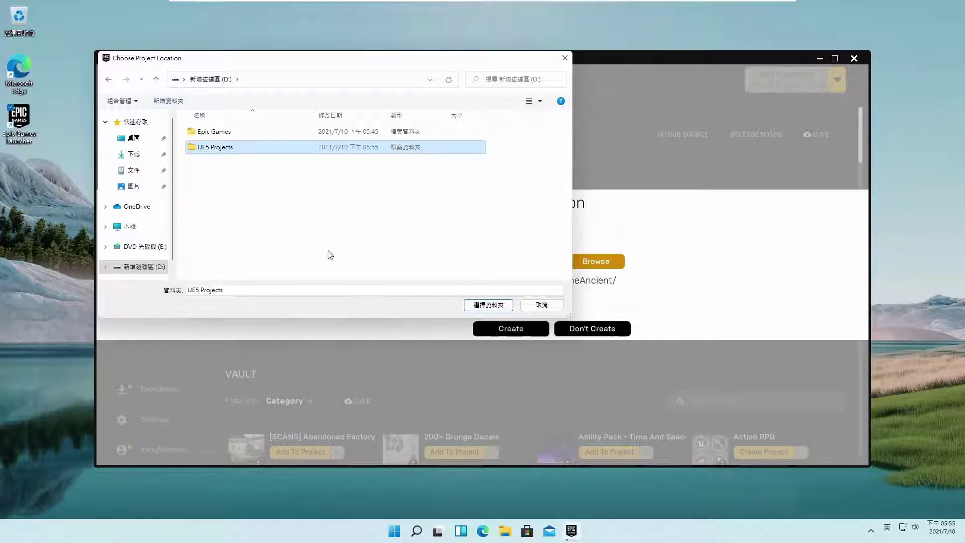
pyautogui.click(480, 305)
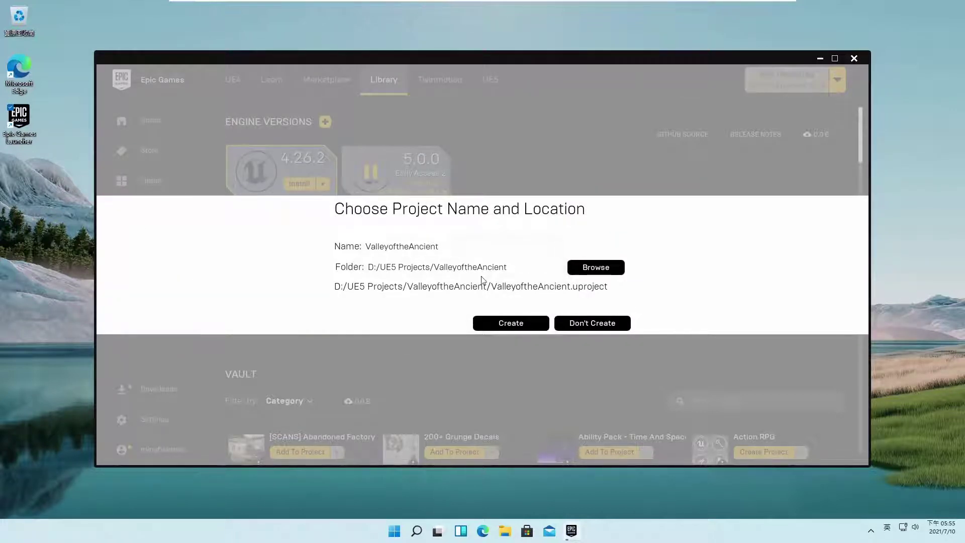
pyautogui.click(516, 324)
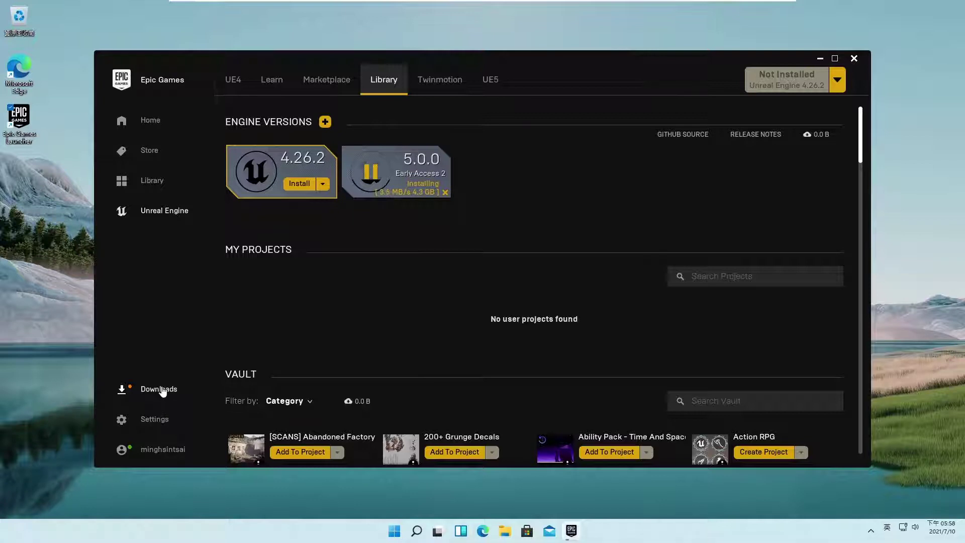
# Review the running and queued download tasks, dismissing the Windows security notification, and return to the engine library.
pyautogui.click(158, 389)
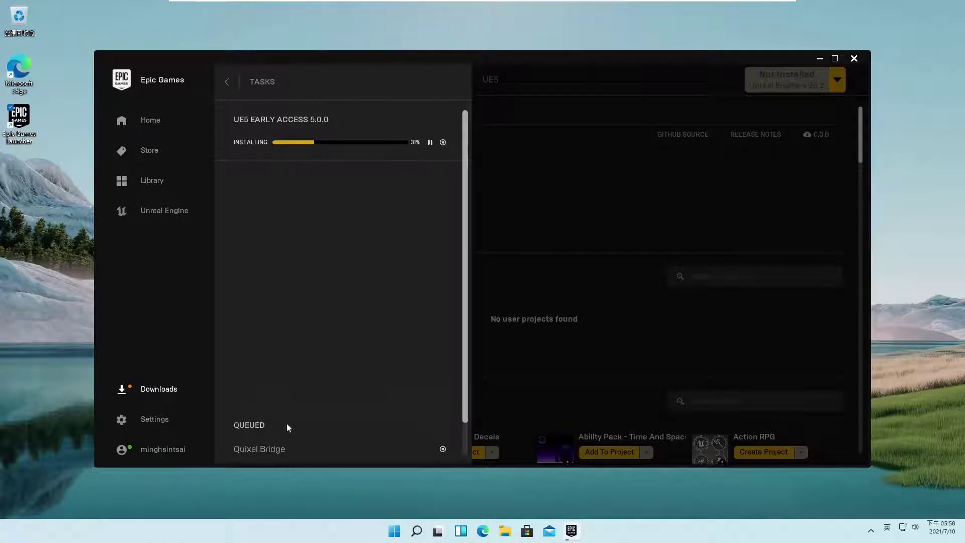
pyautogui.scroll(-1, 323, 351)
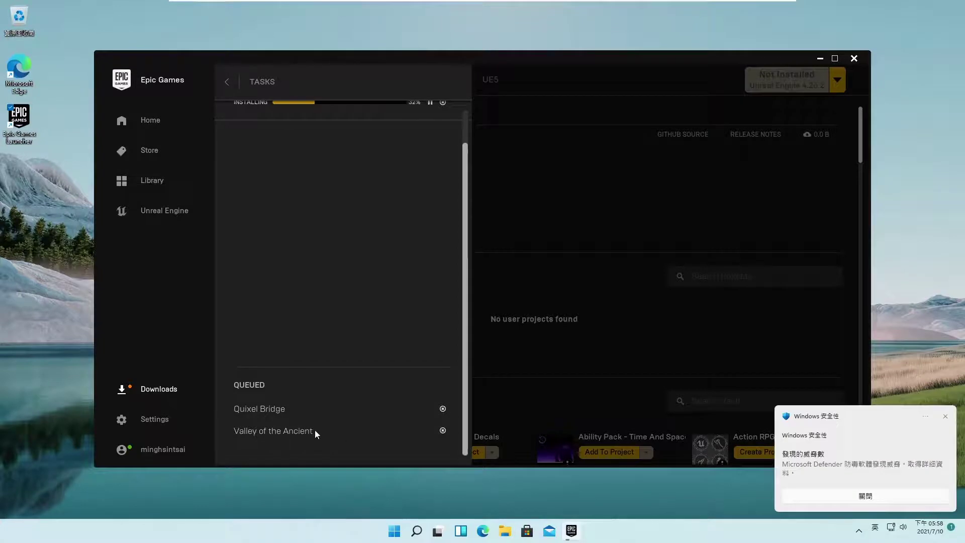
pyautogui.click(856, 500)
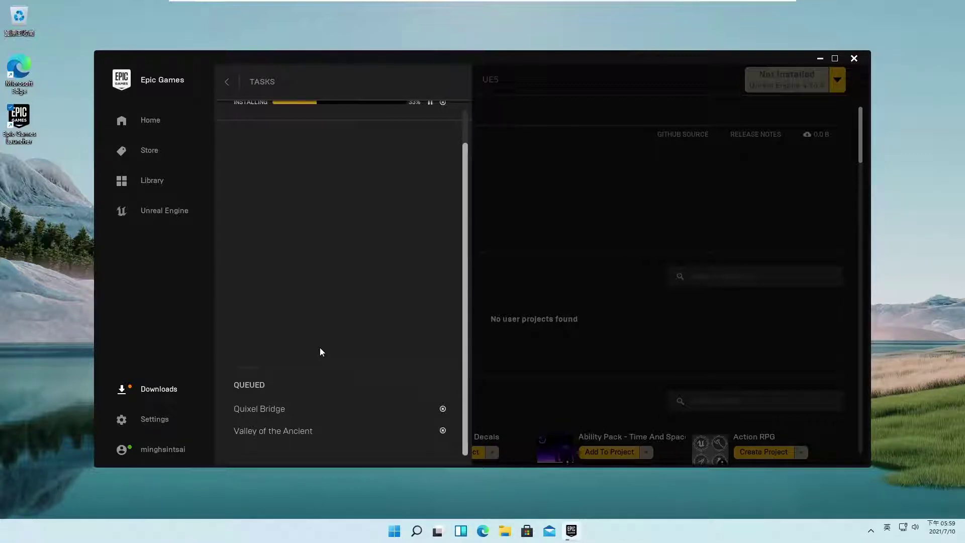
pyautogui.click(227, 83)
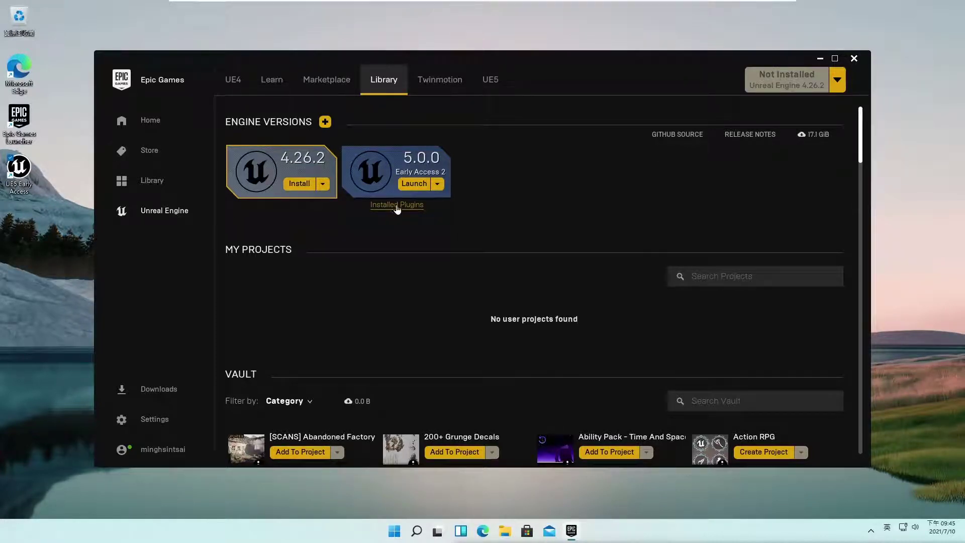
# Launch Unreal Engine 5.0.0 Early Access 2 and allow UnrealEditor through the Windows Defender firewall on private networks.
pyautogui.click(406, 184)
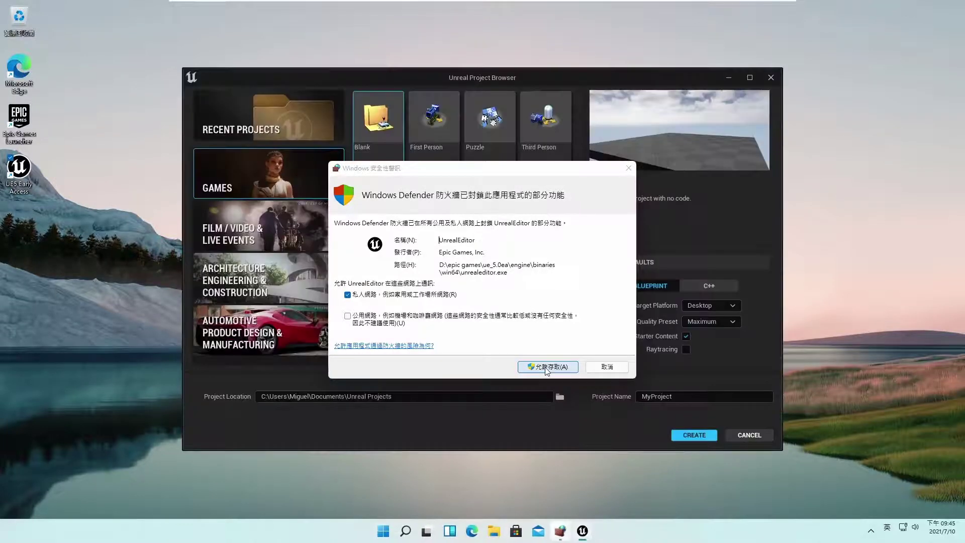
pyautogui.click(546, 369)
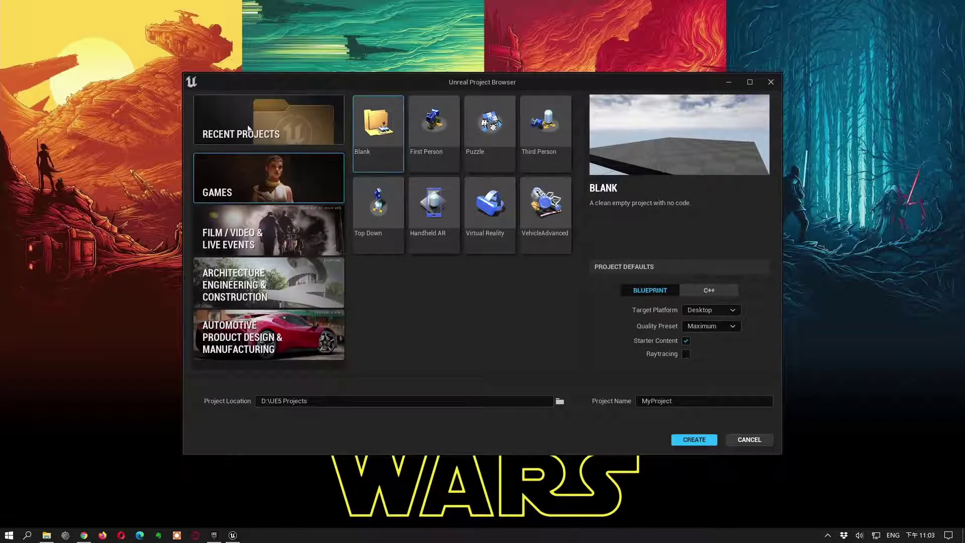
# Browse from the recent projects to the ValleyoftheAncient folder in UE5 Projects on D: and open ValleyoftheAncient.uproject.
pyautogui.click(276, 124)
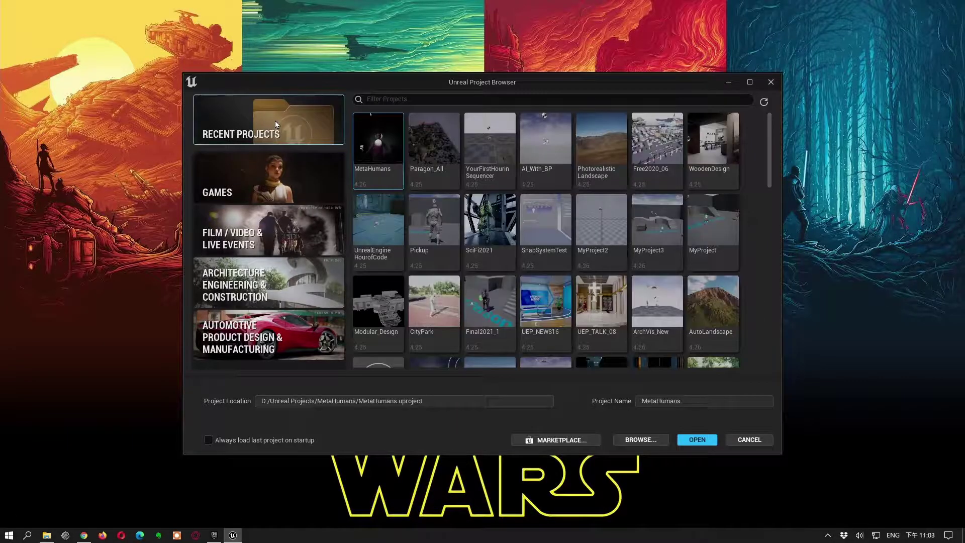
pyautogui.click(650, 439)
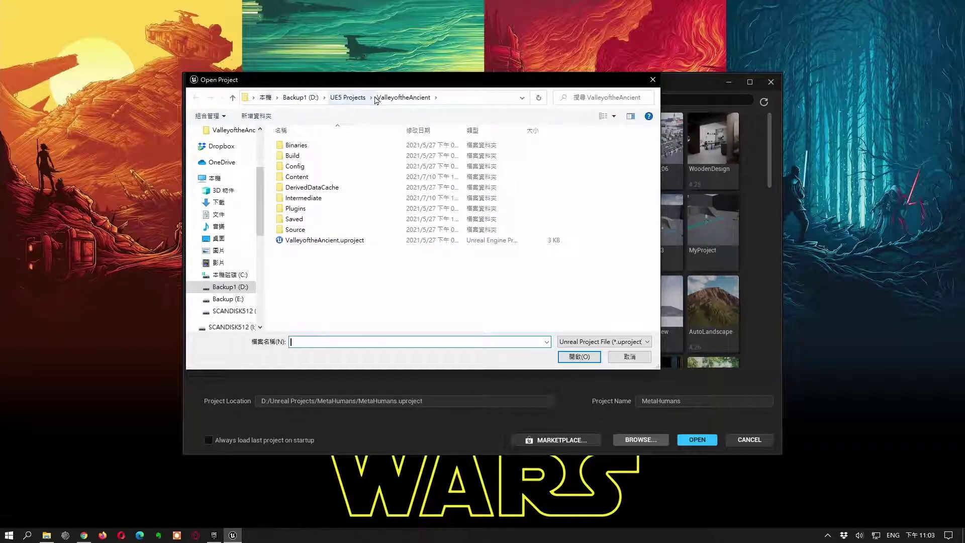
pyautogui.click(351, 99)
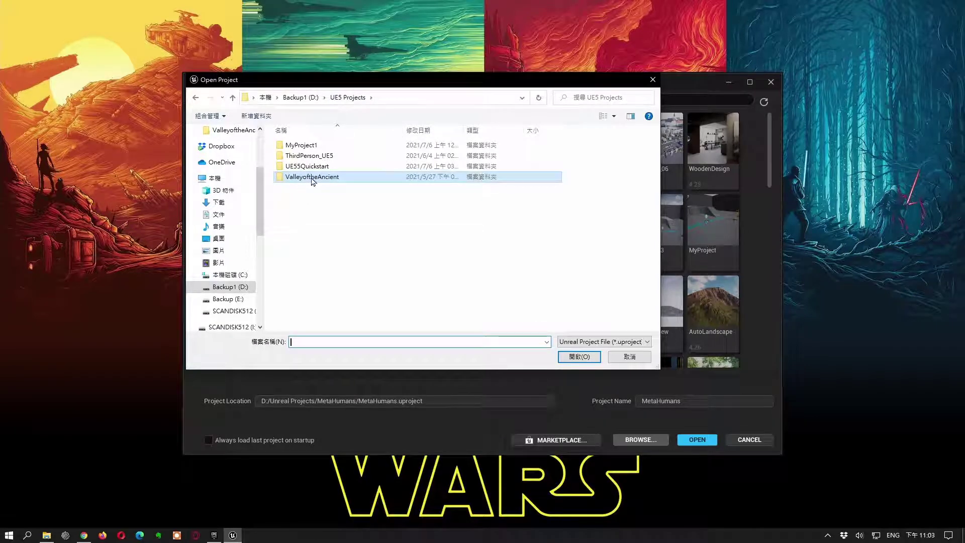
pyautogui.doubleClick(312, 178)
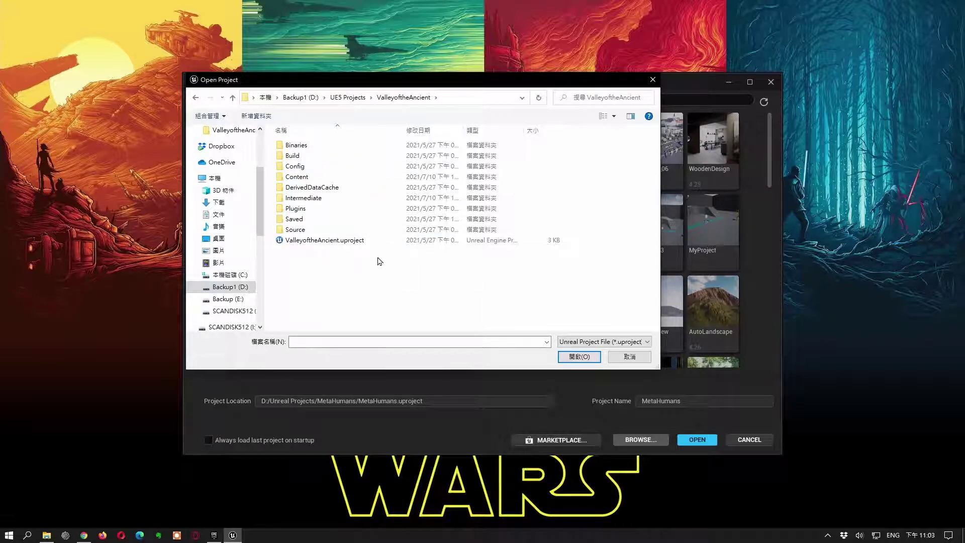
pyautogui.click(321, 242)
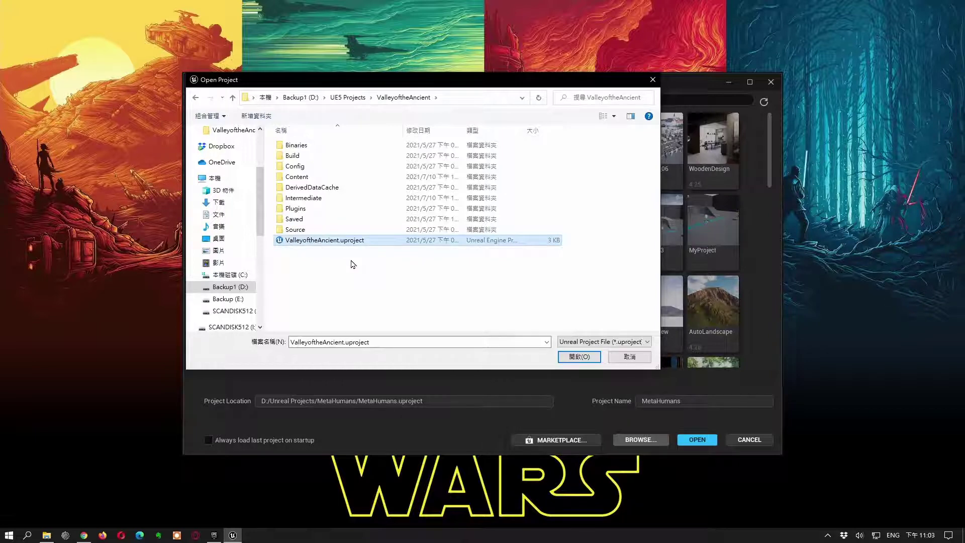
pyautogui.click(577, 357)
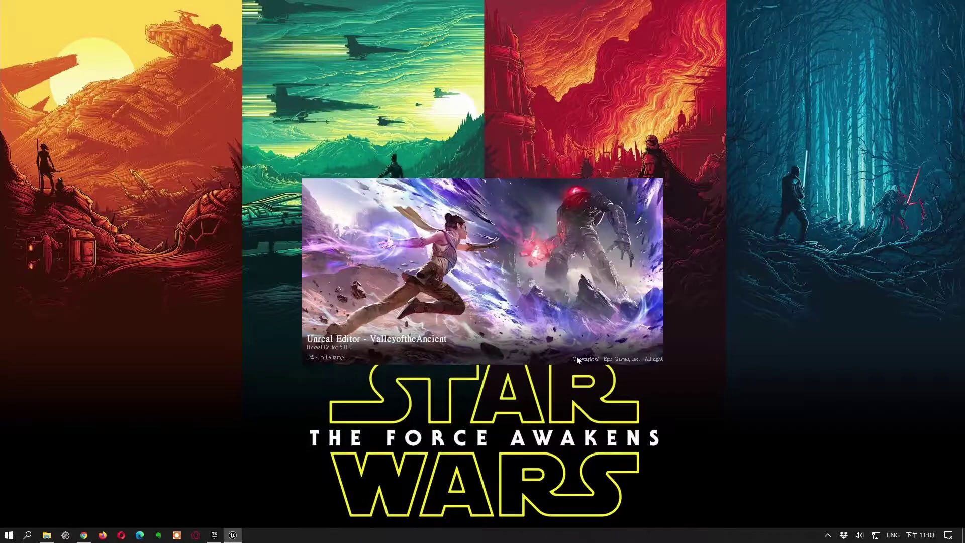